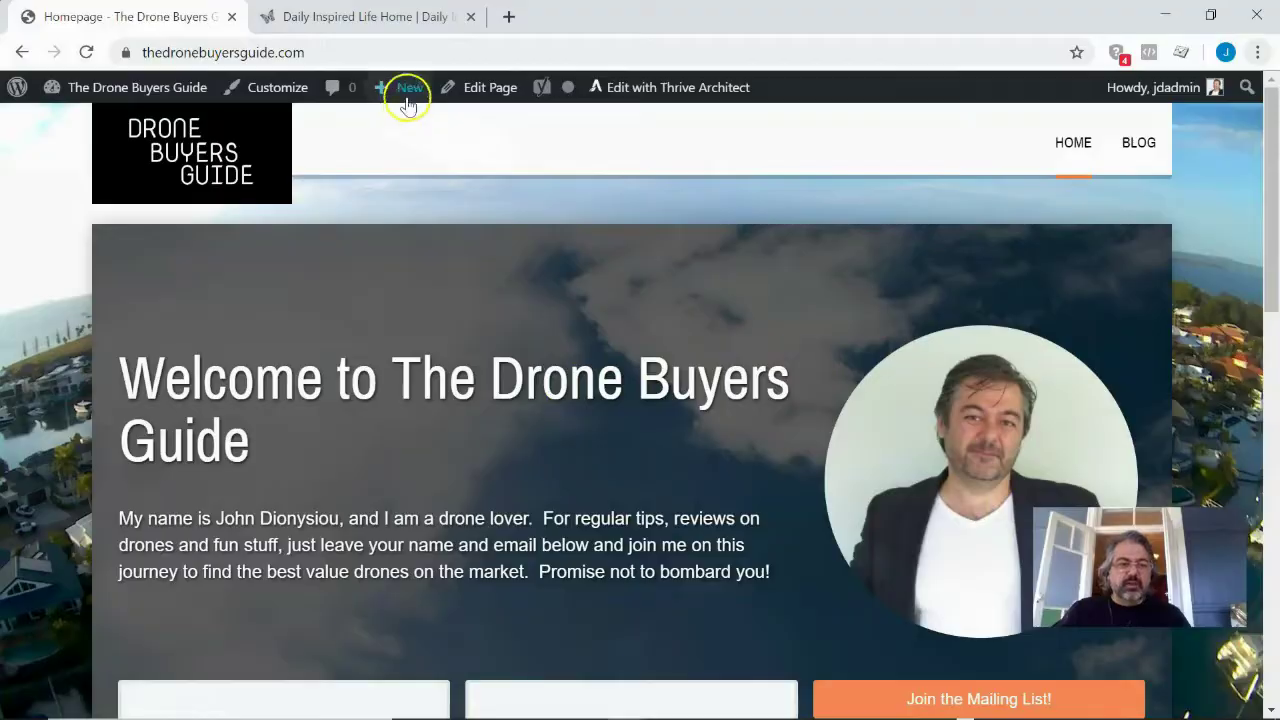
- Switch to the Daily Inspired Life homepage tab to compare it with the Drone Buyers Guide
left_click(390, 18)
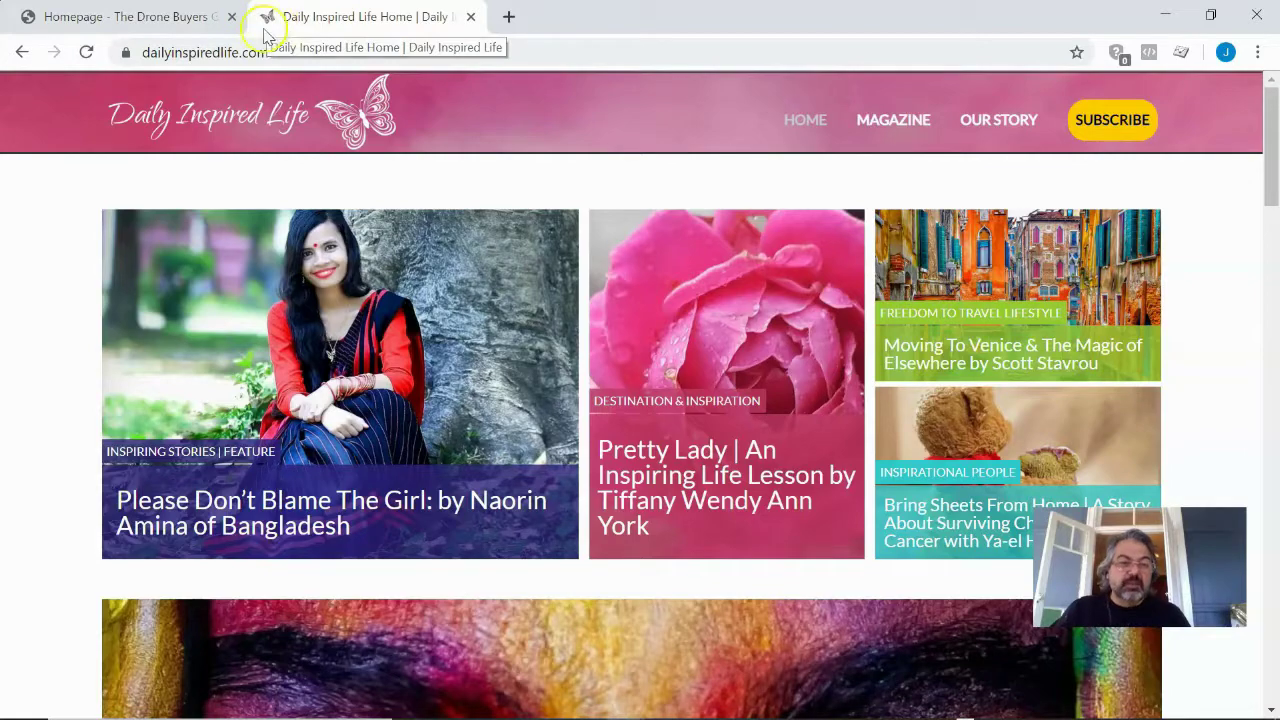
- Return to the Homepage - The Drone Buyers Guide tab
scroll(385, 300, "down", 2)
scroll(388, 297, "up", 2)
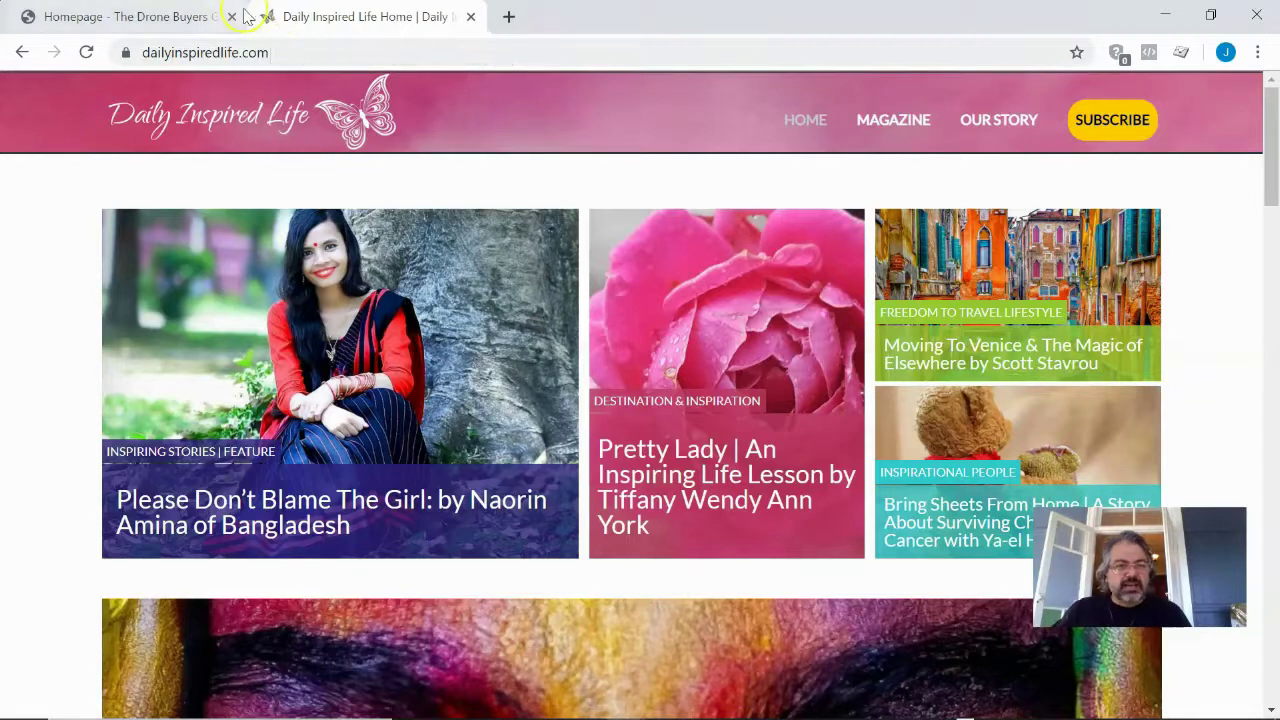
left_click(162, 18)
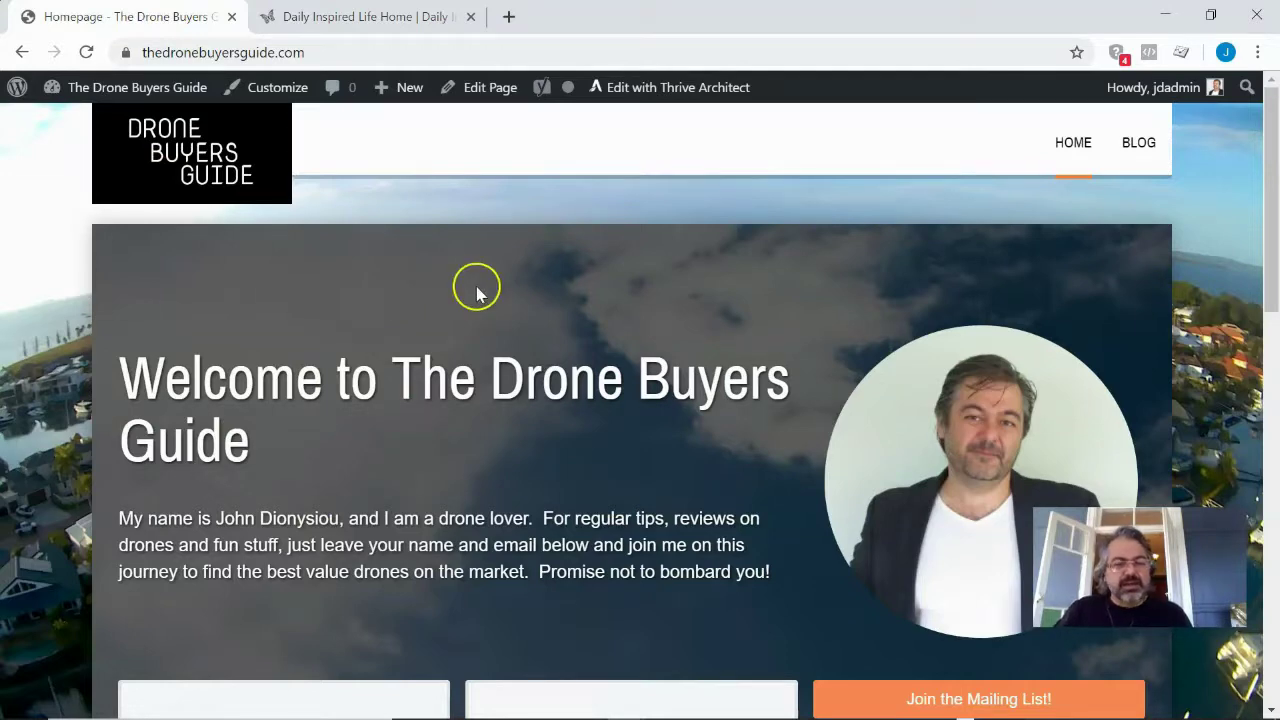
- Review the homepage, then switch to the Chrome window with the Drone free icon 6 page
scroll(468, 295, "down", 6)
scroll(466, 300, "up", 6)
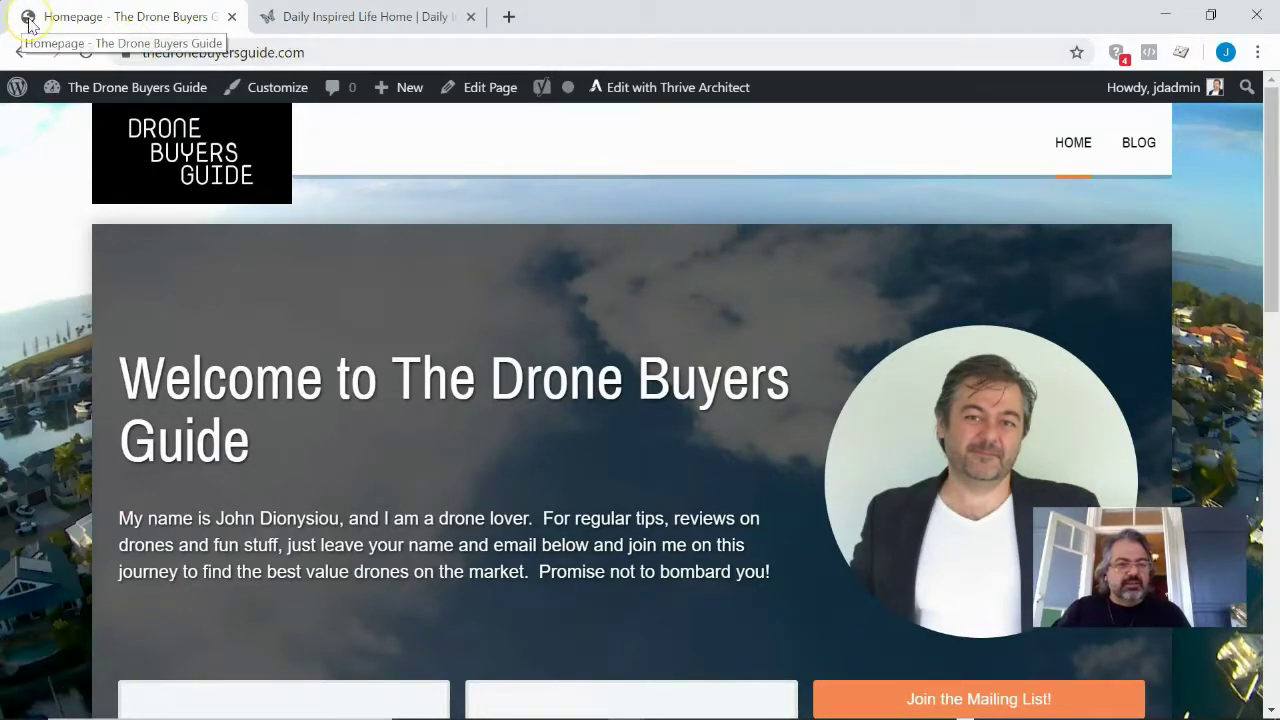
key("alt+Tab")
key("alt+Tab")
key("alt+Tab")
key("alt+Tab")
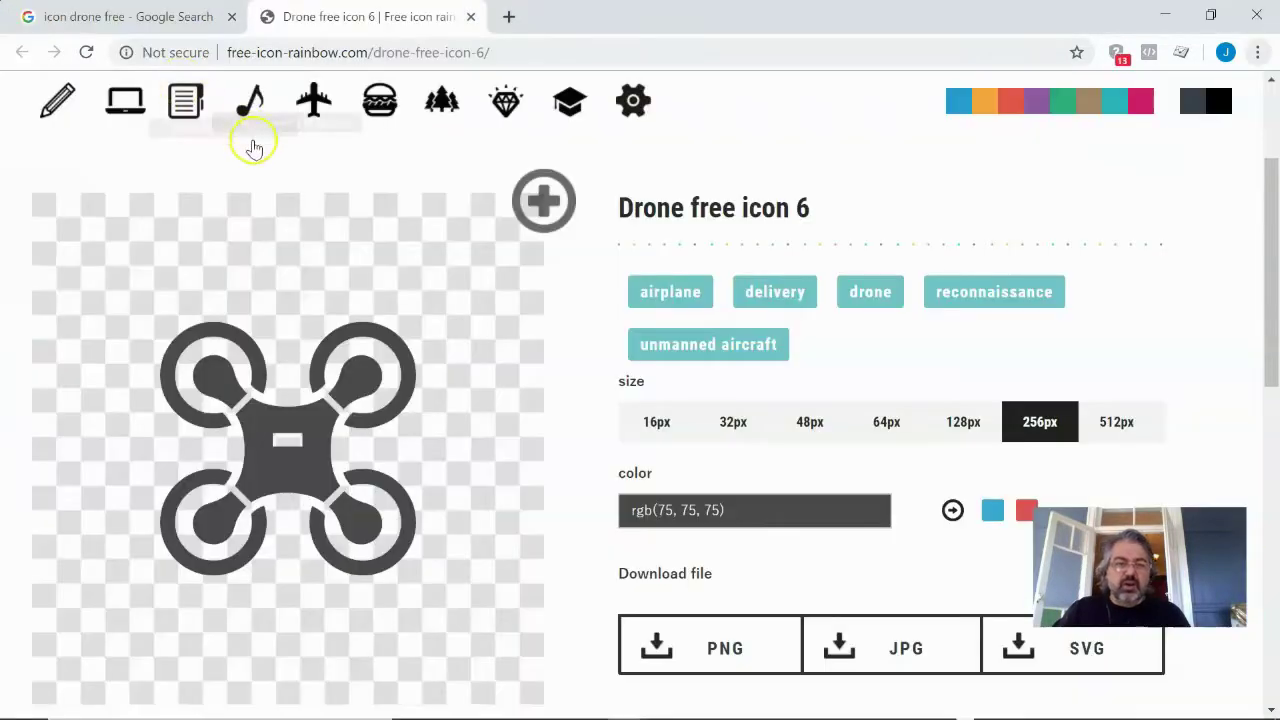
- Review the grey 256px Drone free icon 6 in rgb(75, 75, 75), then bring up the window switcher
scroll(252, 140, "up", 2)
scroll(308, 228, "down", 2)
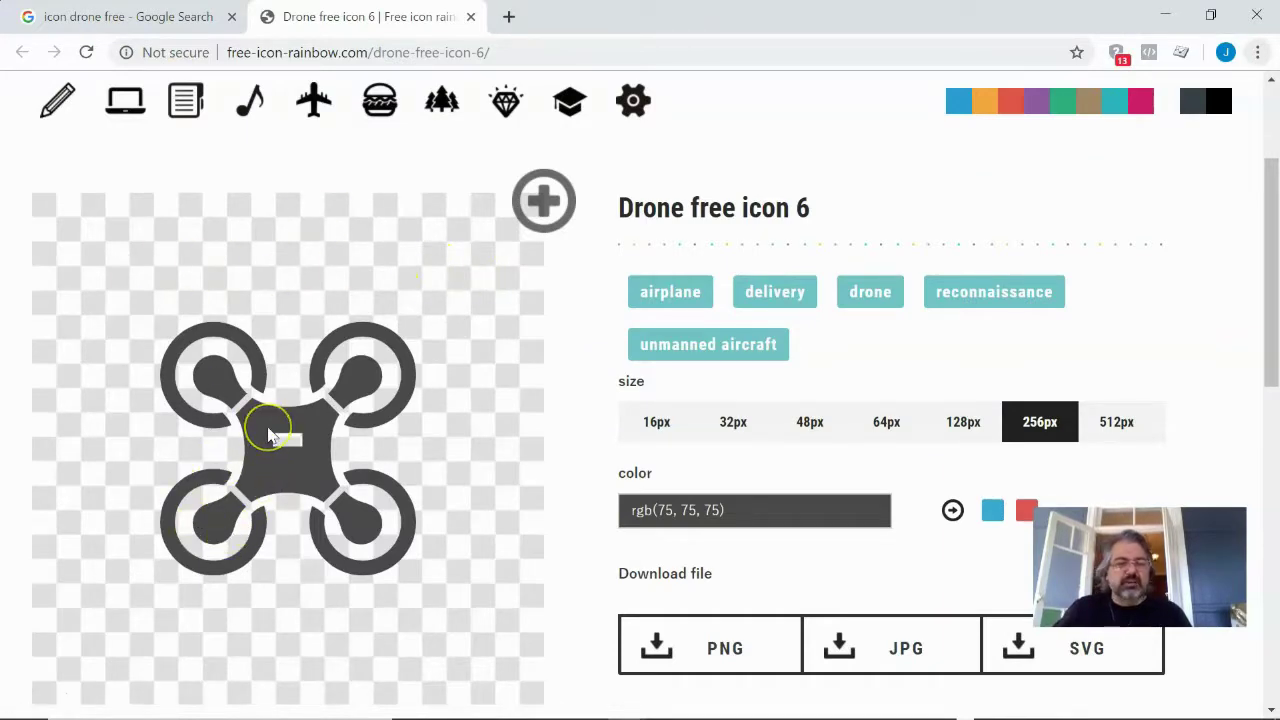
scroll(268, 435, "down", 1)
scroll(266, 425, "up", 3)
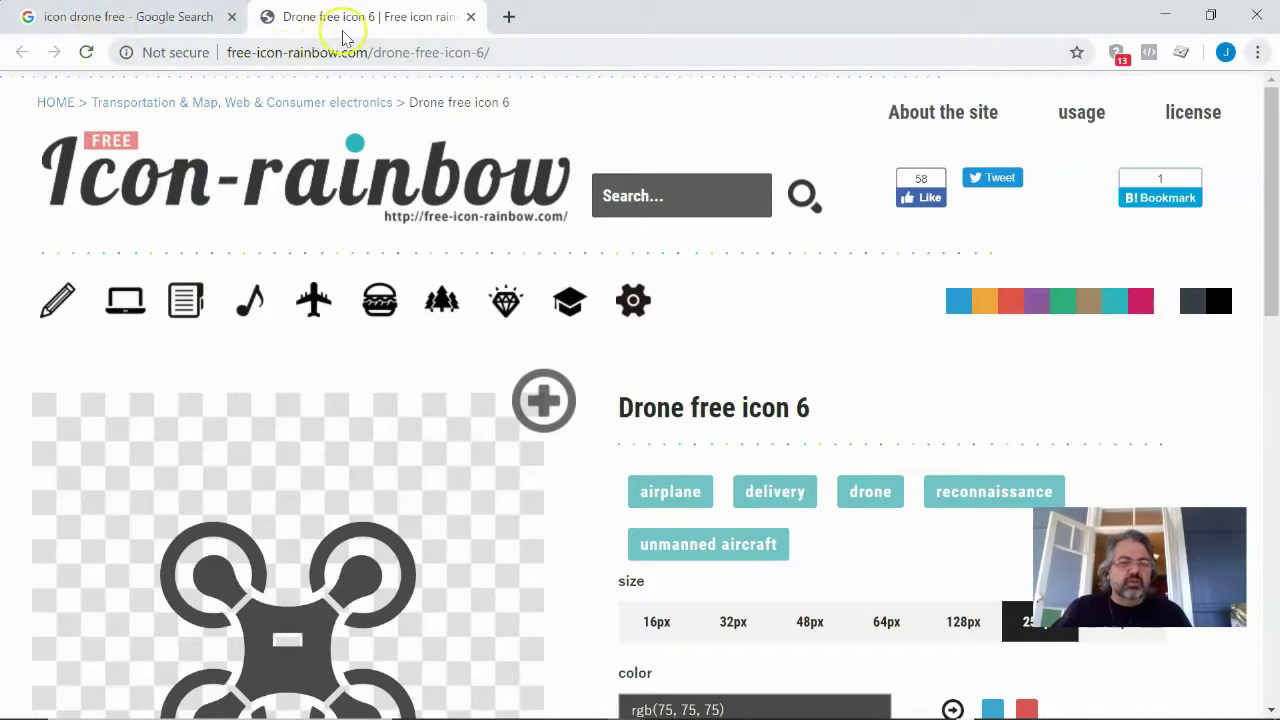
scroll(330, 352, "down", 2)
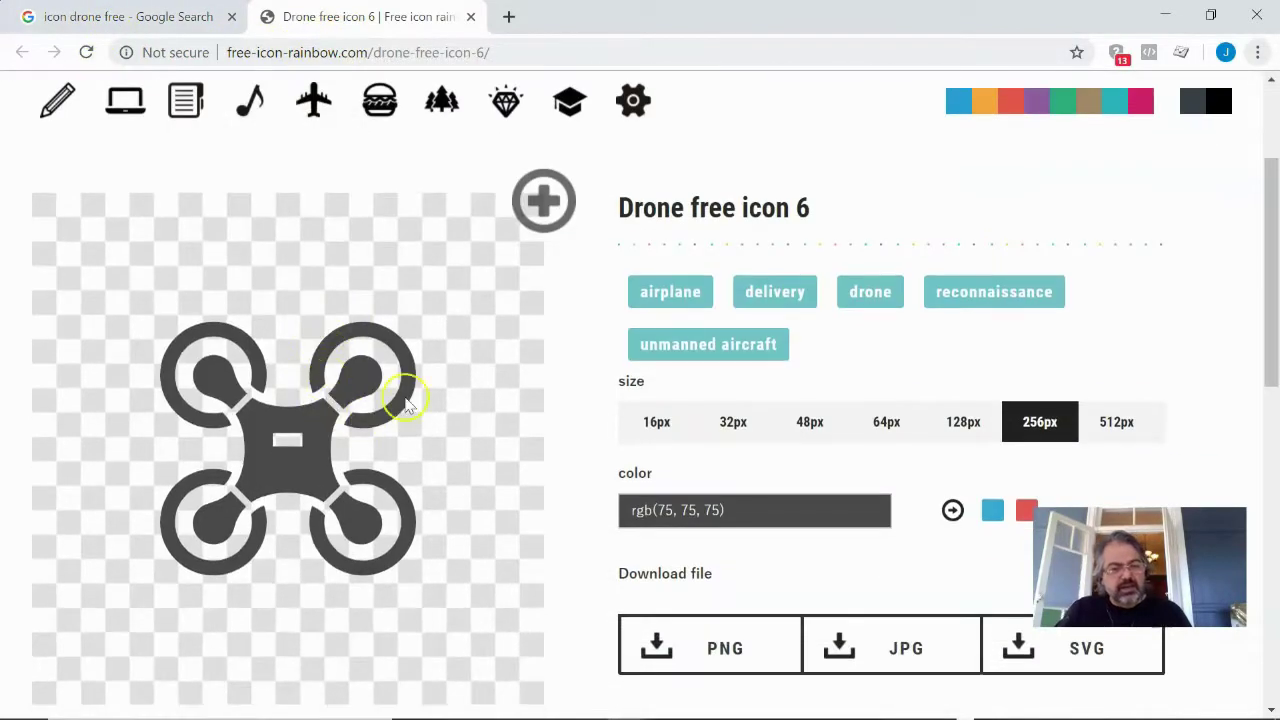
key("alt+Tab")
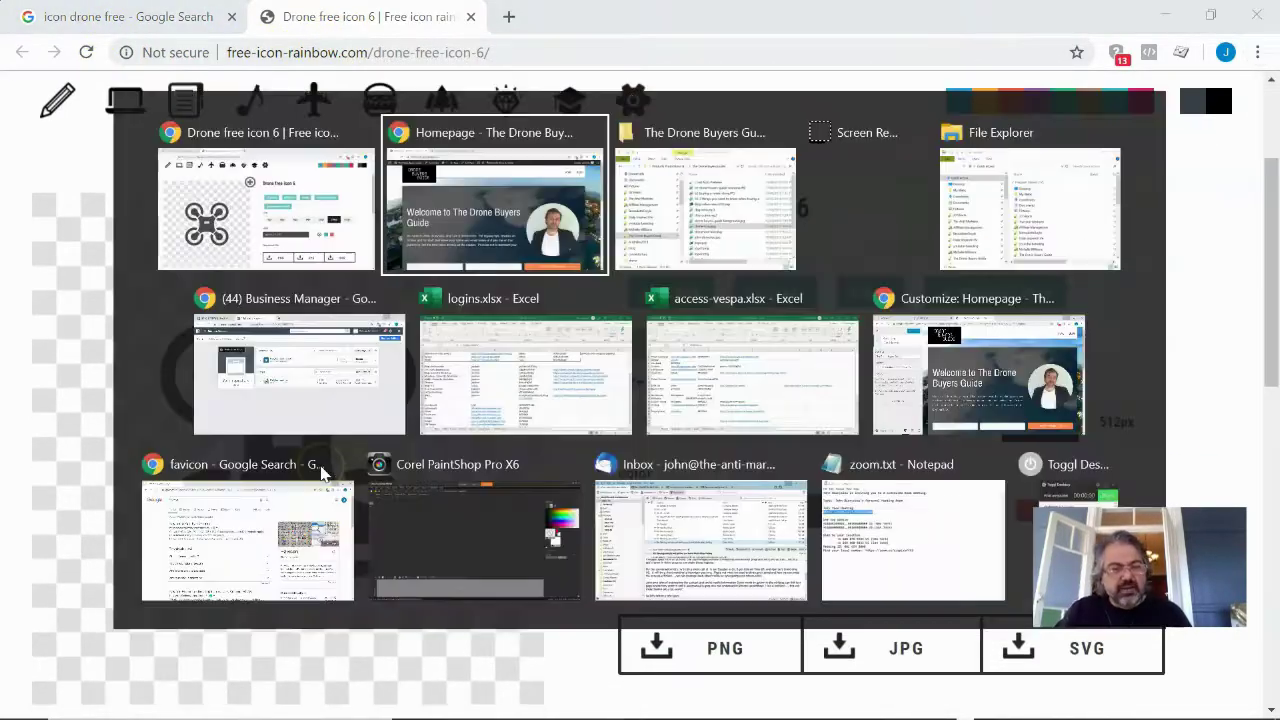
- Open drone-icon.png from The Drone Buyers Guide folder in Corel PaintShop Pro X6 (64-bit)
key("alt+Tab")
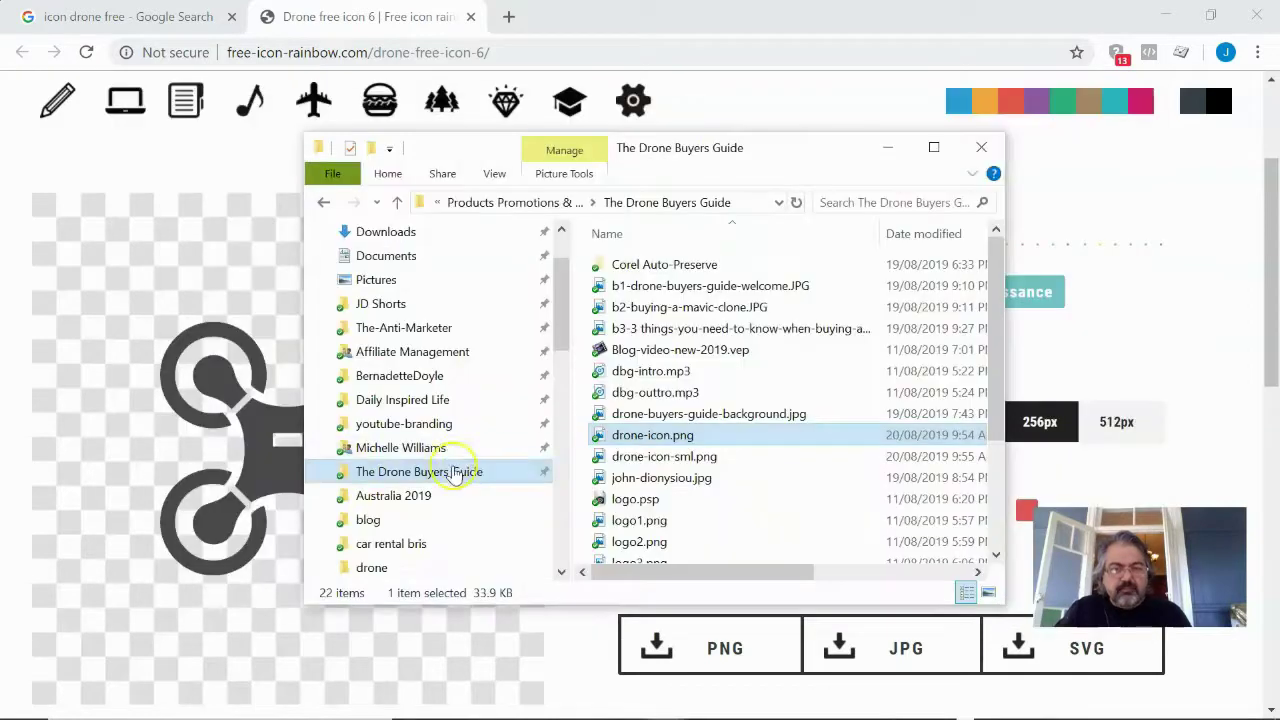
right_click(693, 440)
mouse_move(612, 470)
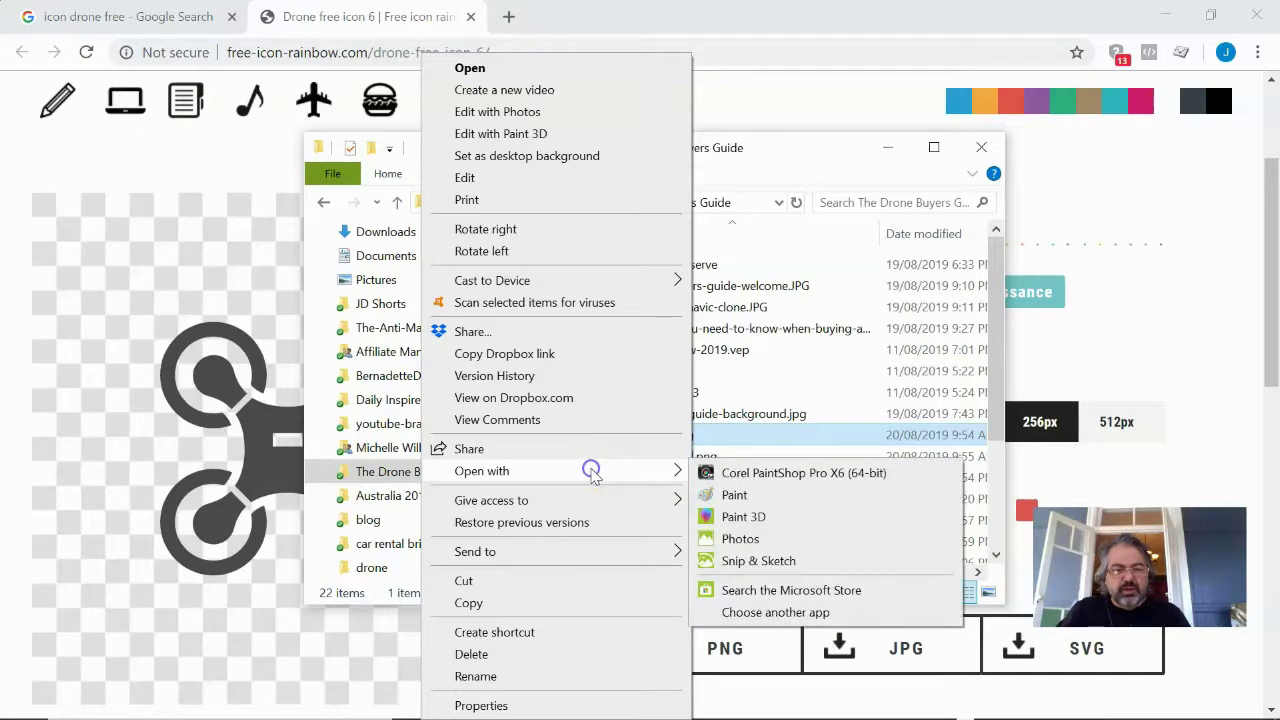
left_click(768, 474)
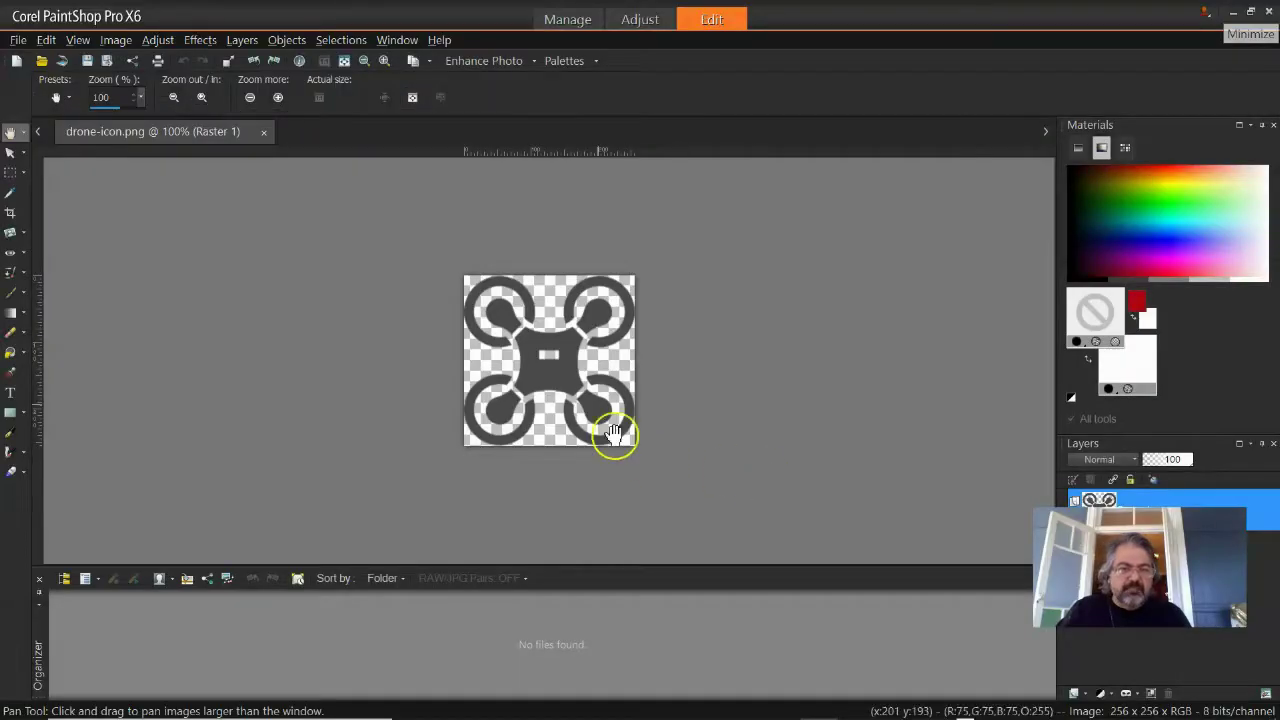
- Close drone-icon.png in PaintShop Pro and select the 9:55 AM PNG in File Explorer
scroll(605, 295, "up", 2)
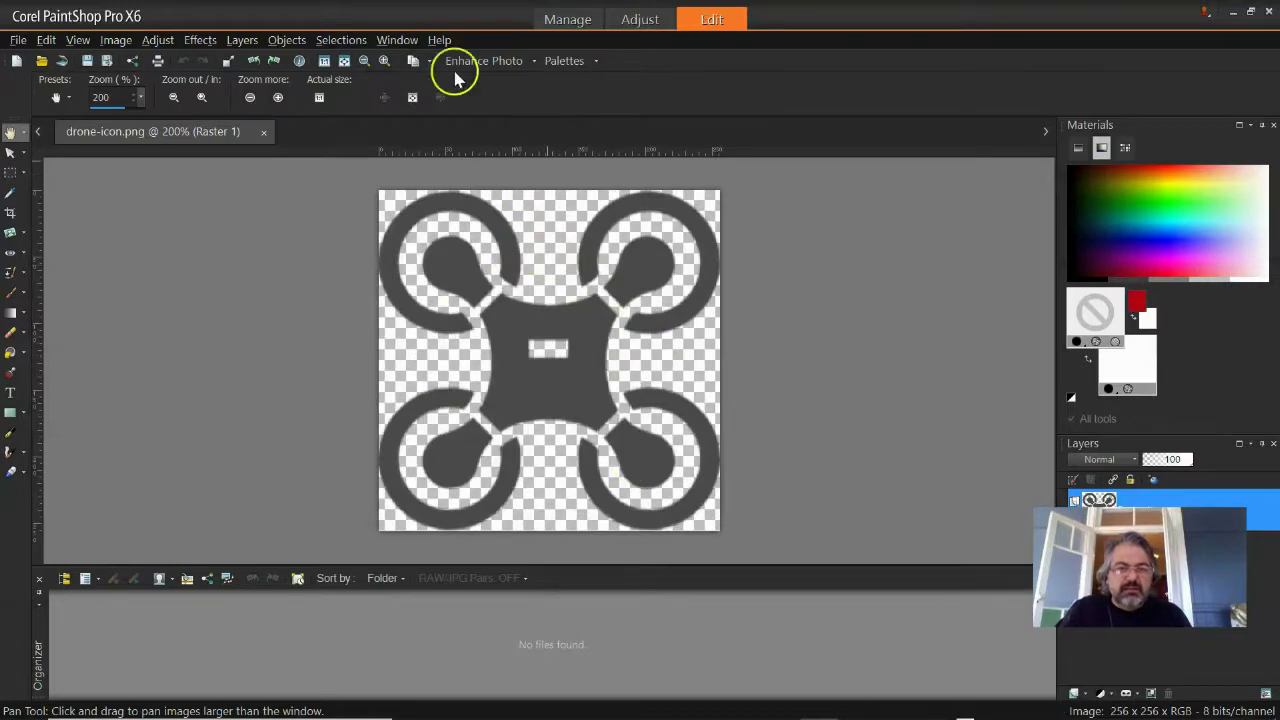
left_click(258, 131)
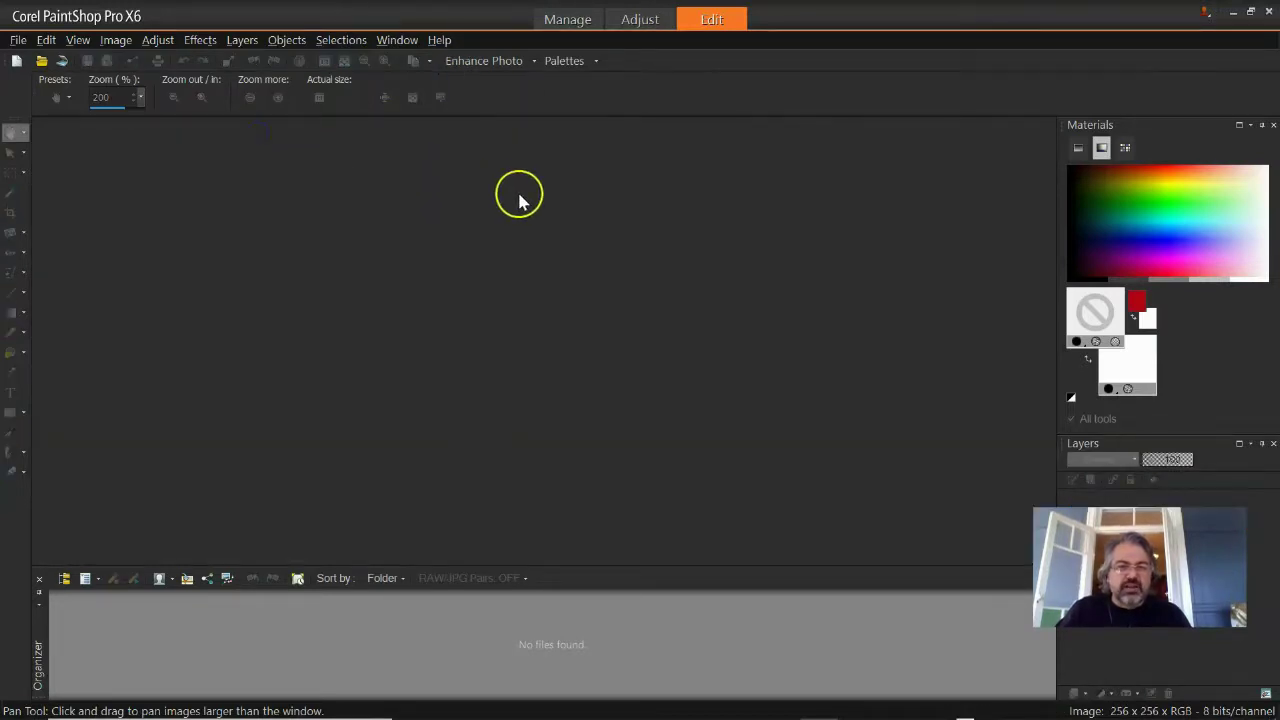
key("alt+Tab")
left_click_drag(700, 573, 894, 574)
left_click(908, 456)
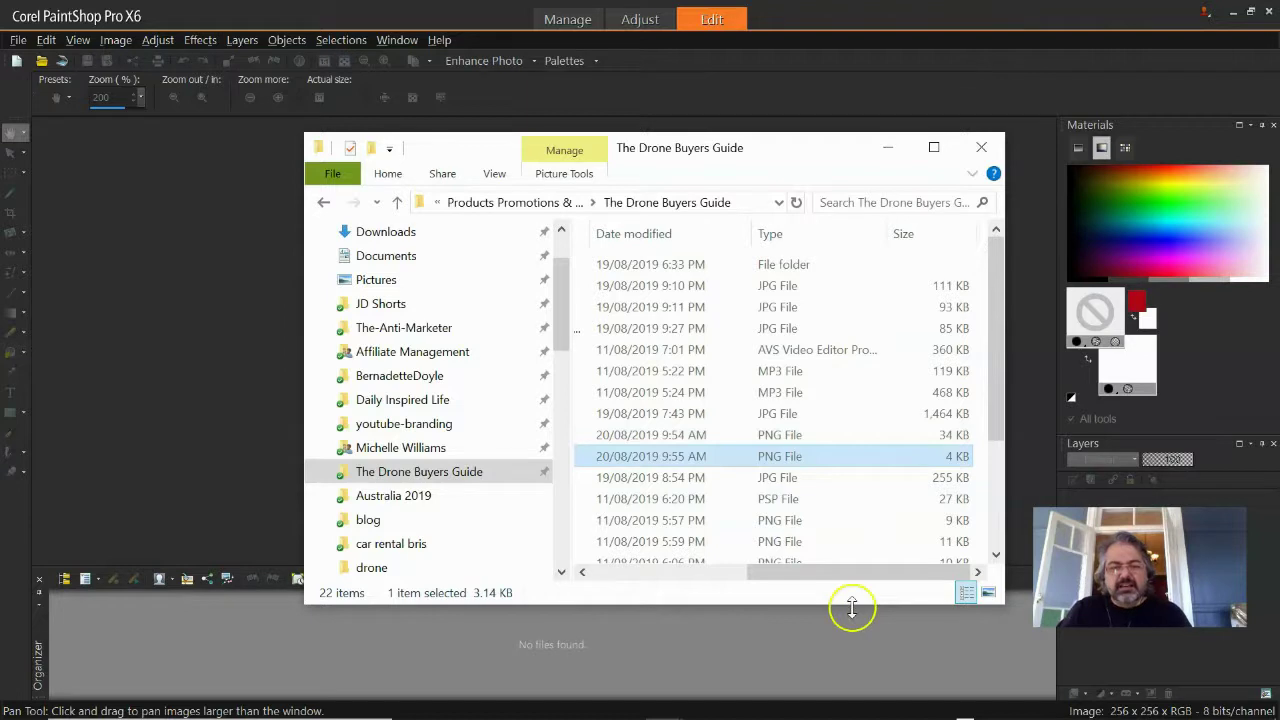
- Select the 50 x 50, 3.14 KB drone-icon-sml.png and bring up the window switcher
left_click_drag(874, 575, 674, 576)
left_click(744, 458)
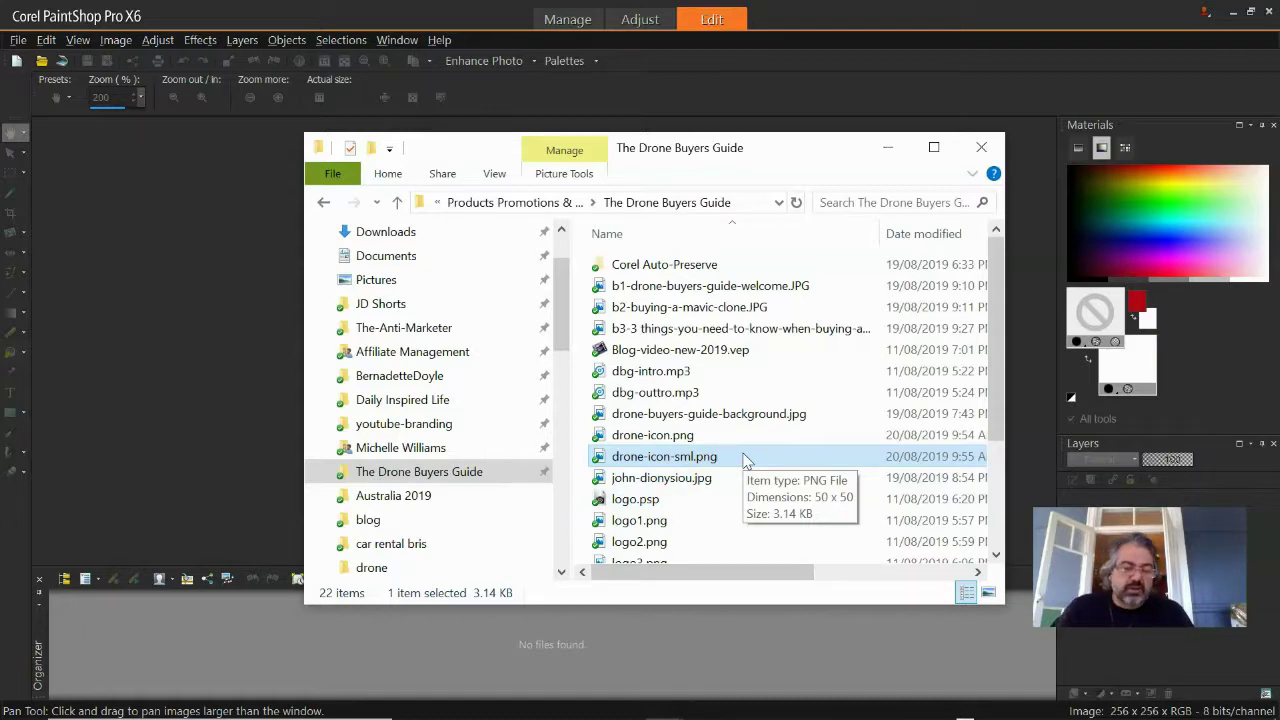
key("alt+Tab")
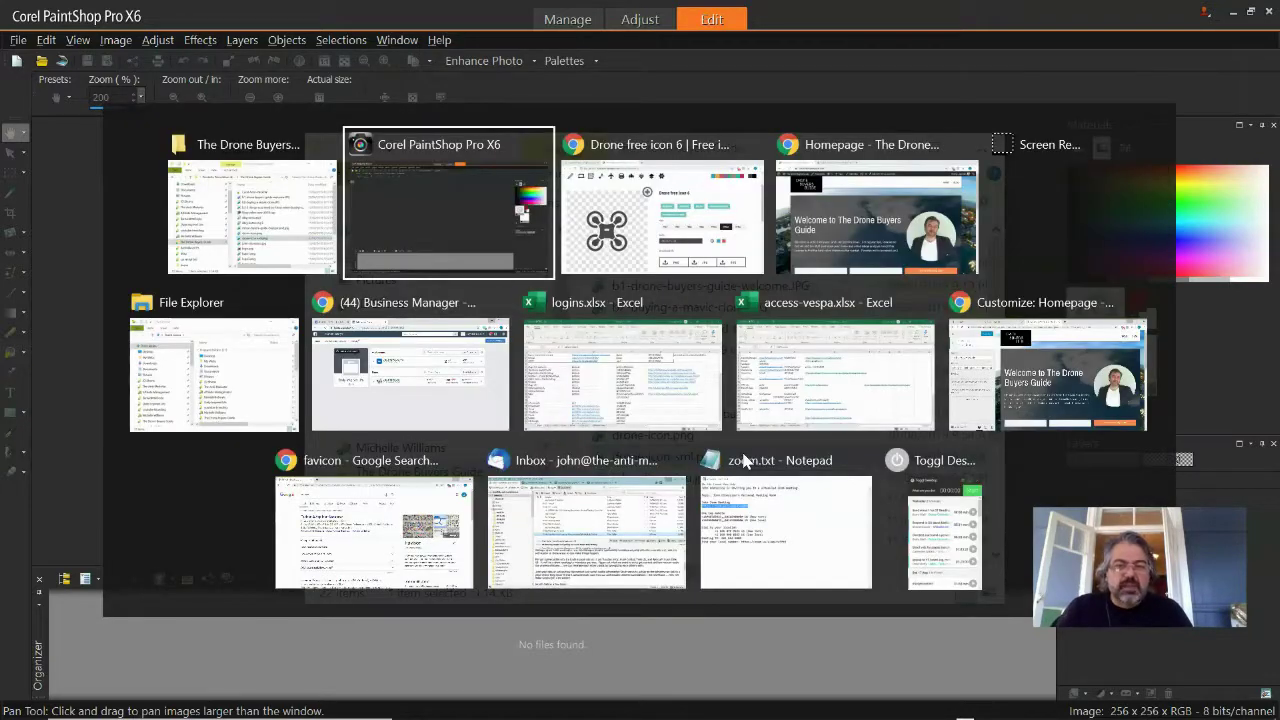
- Leave and reopen the Customizer via Appearance > Customize, then go to Site Identity
key("alt+Tab")
key("alt+Tab")
key("alt+Tab")
key("alt+Tab")
key("alt+Tab")
key("alt+Tab")
key("alt+Tab")
key("alt+Tab")
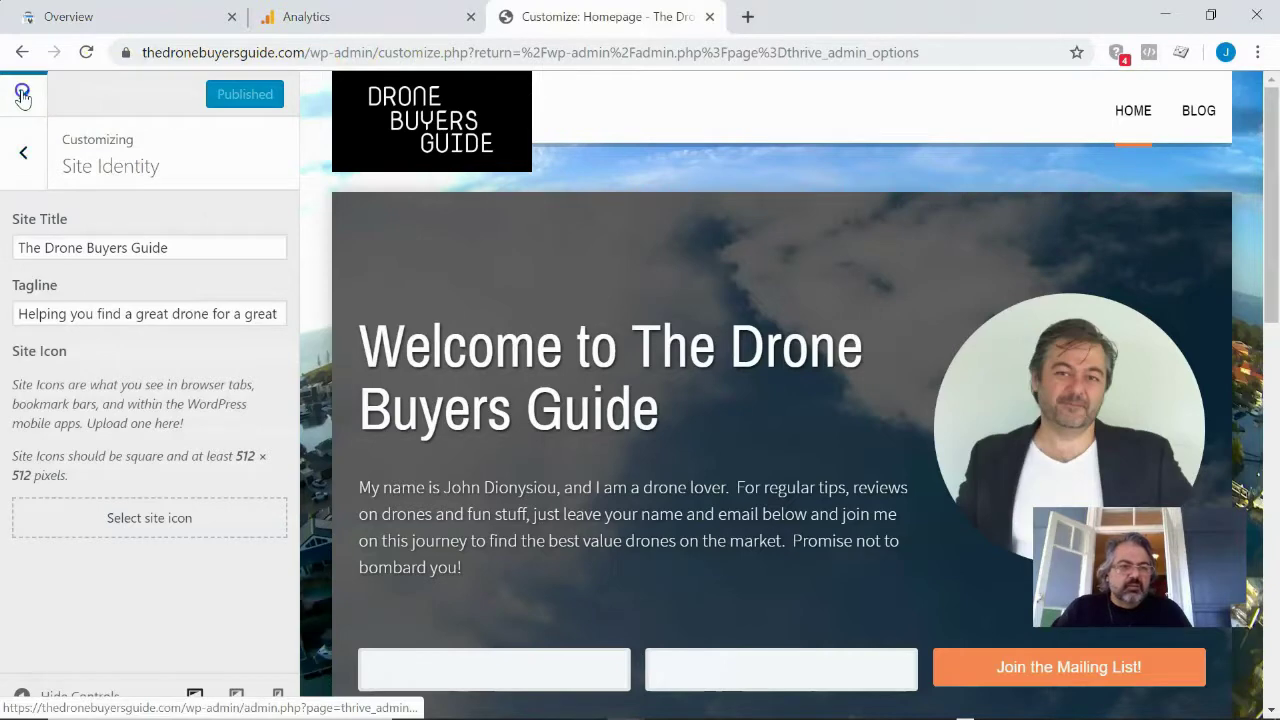
left_click(22, 95)
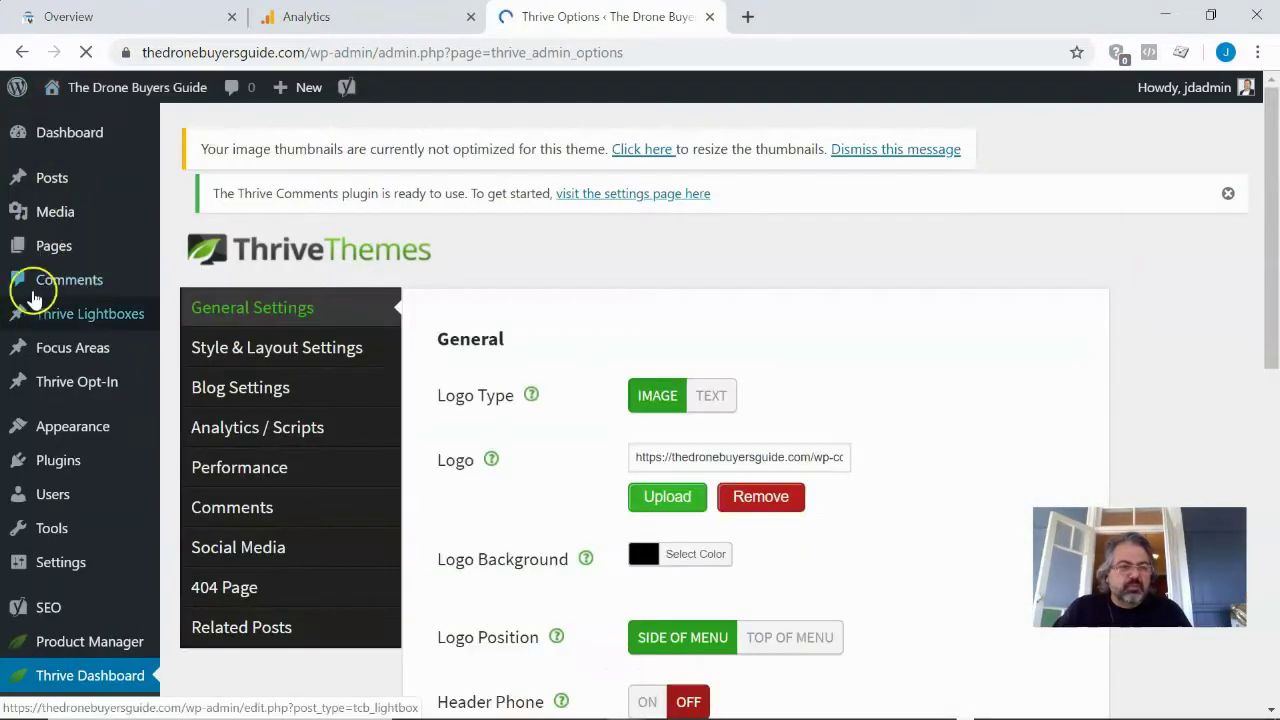
mouse_move(83, 418)
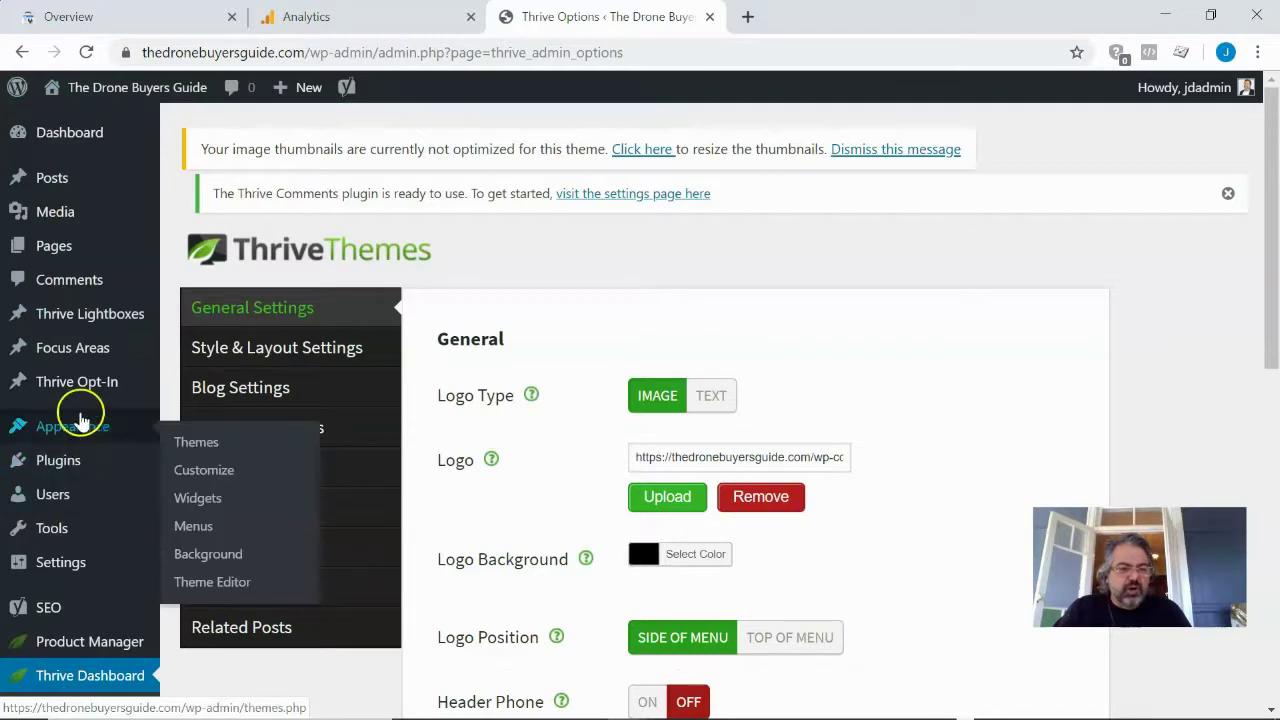
left_click(218, 475)
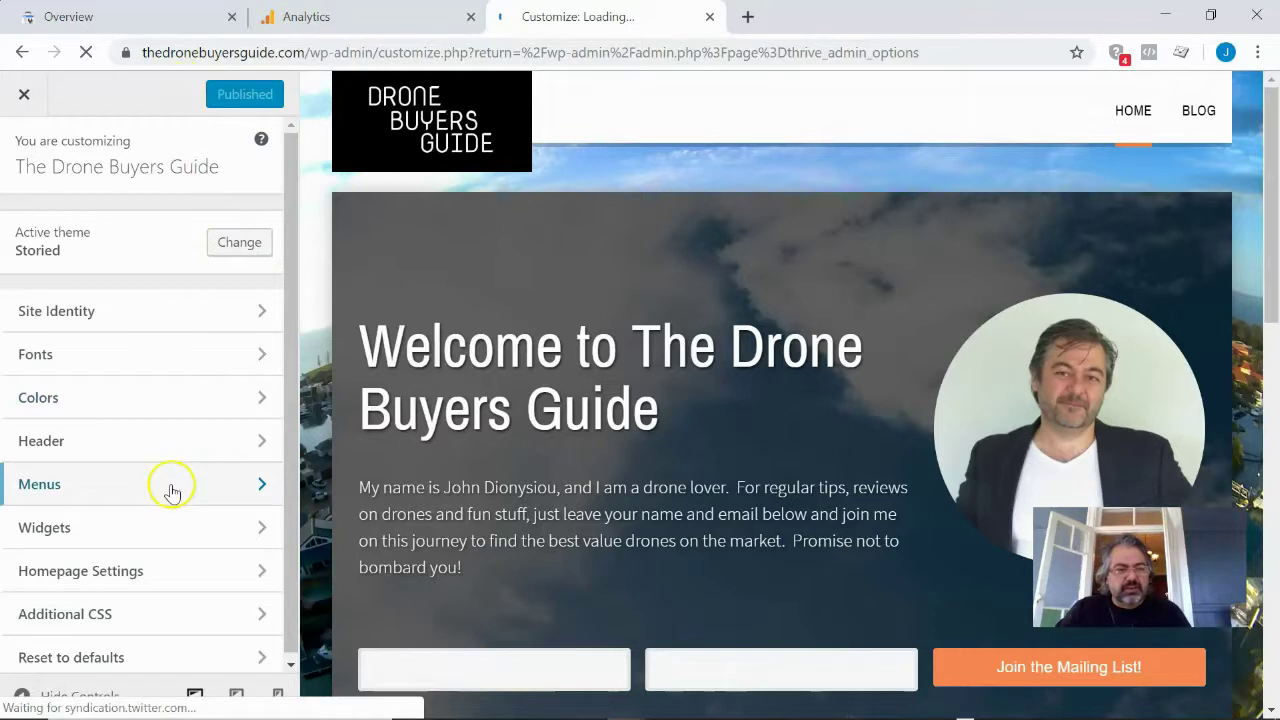
left_click(119, 313)
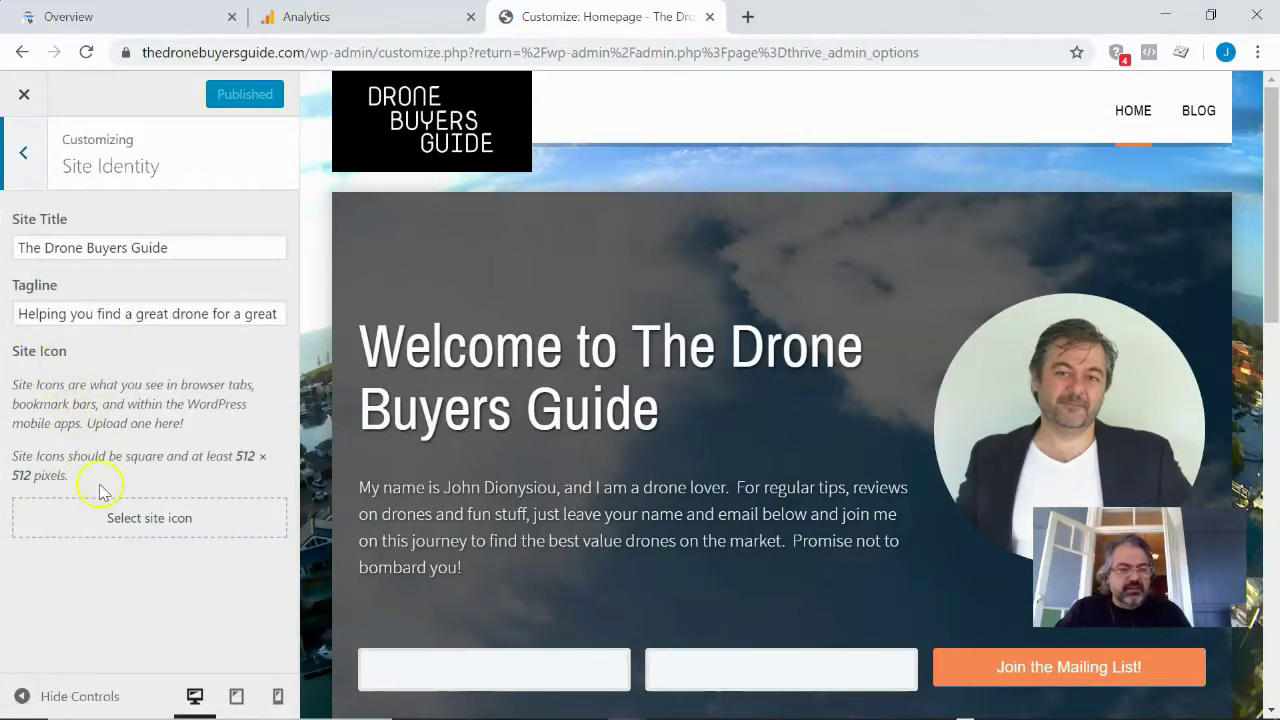
- Drag drone-icon-sml.png from File Explorer into the site icon media dialog and select it
left_click(139, 520)
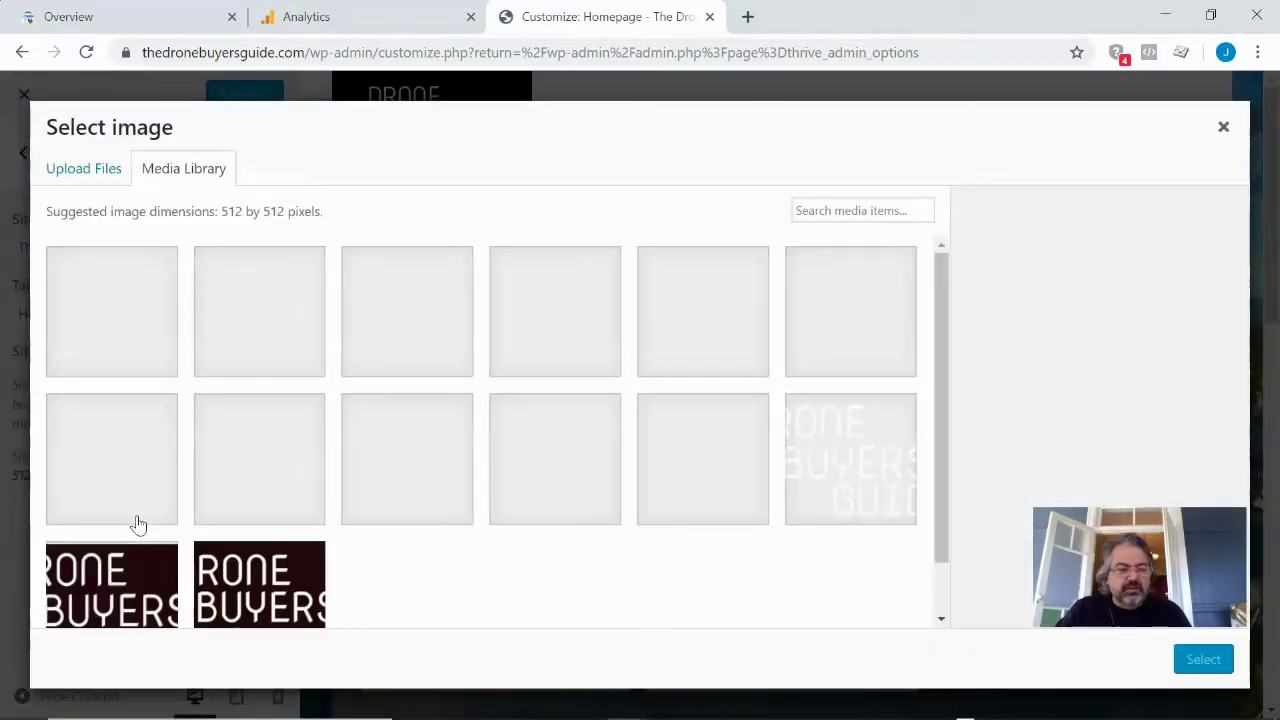
key("alt+Tab")
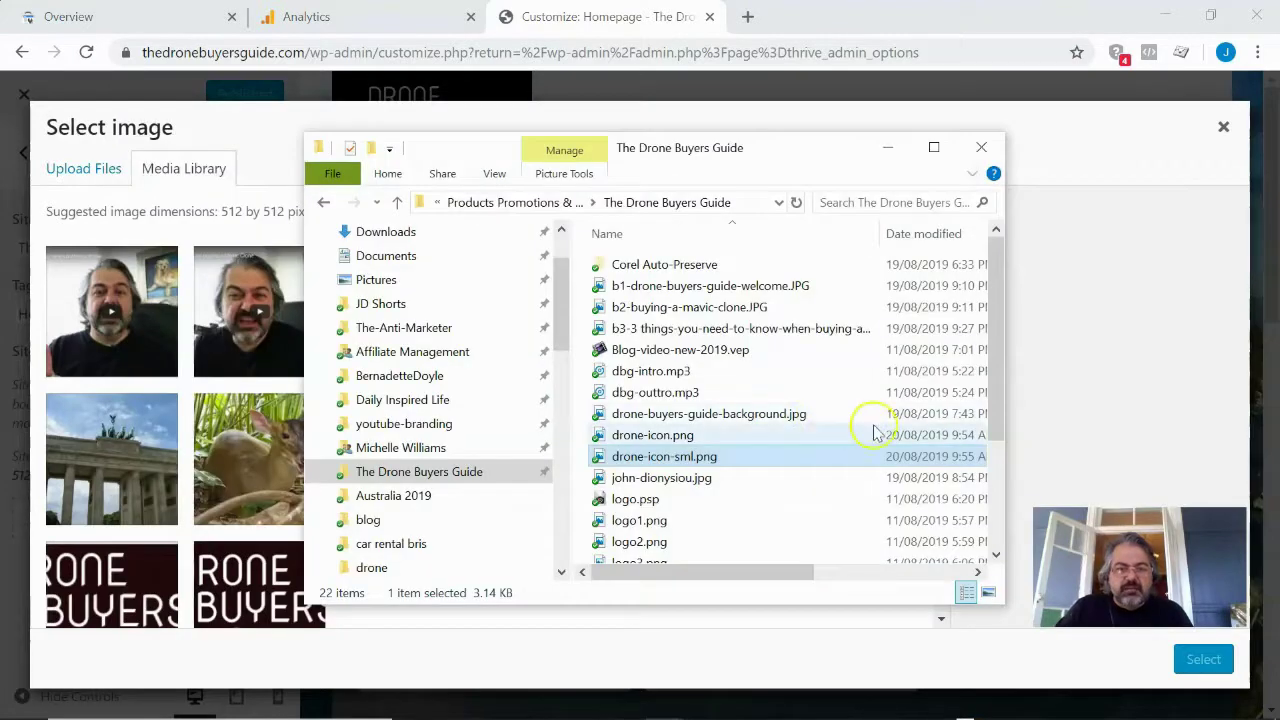
left_click_drag(729, 456, 217, 423)
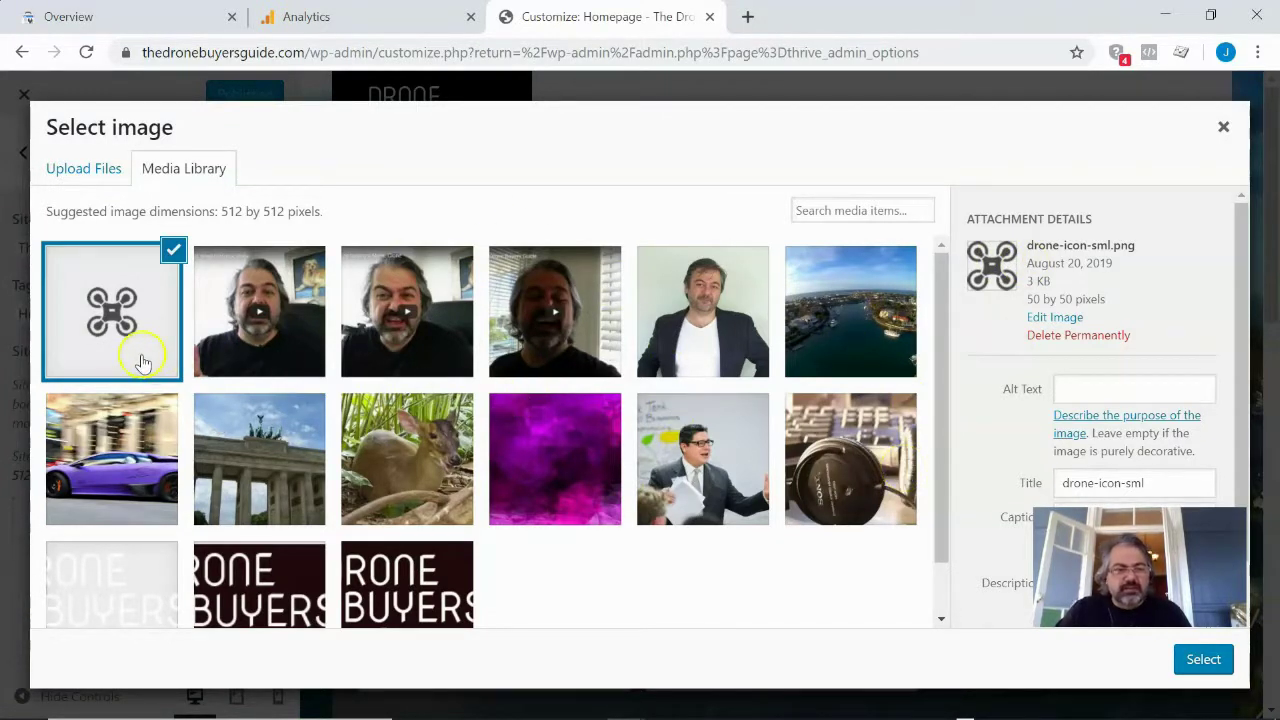
left_click(1212, 662)
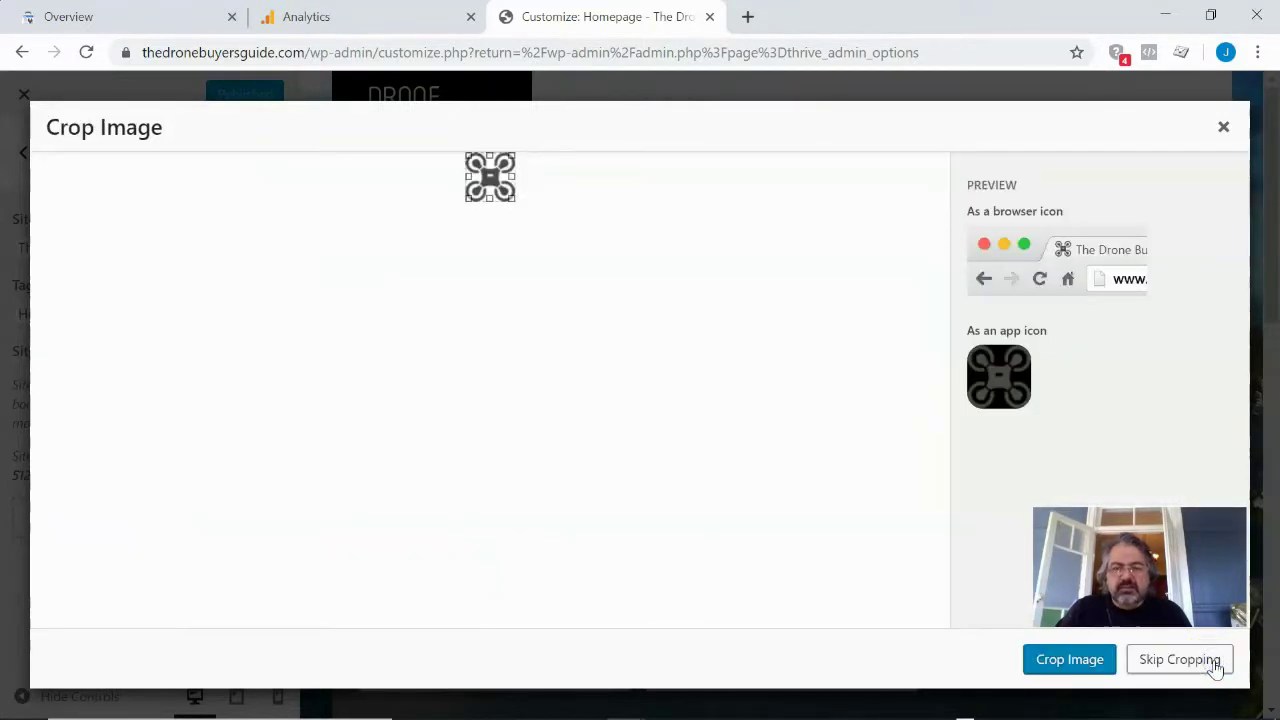
- Skip cropping, publish the drone site icon, and start an incognito window
left_click(1186, 660)
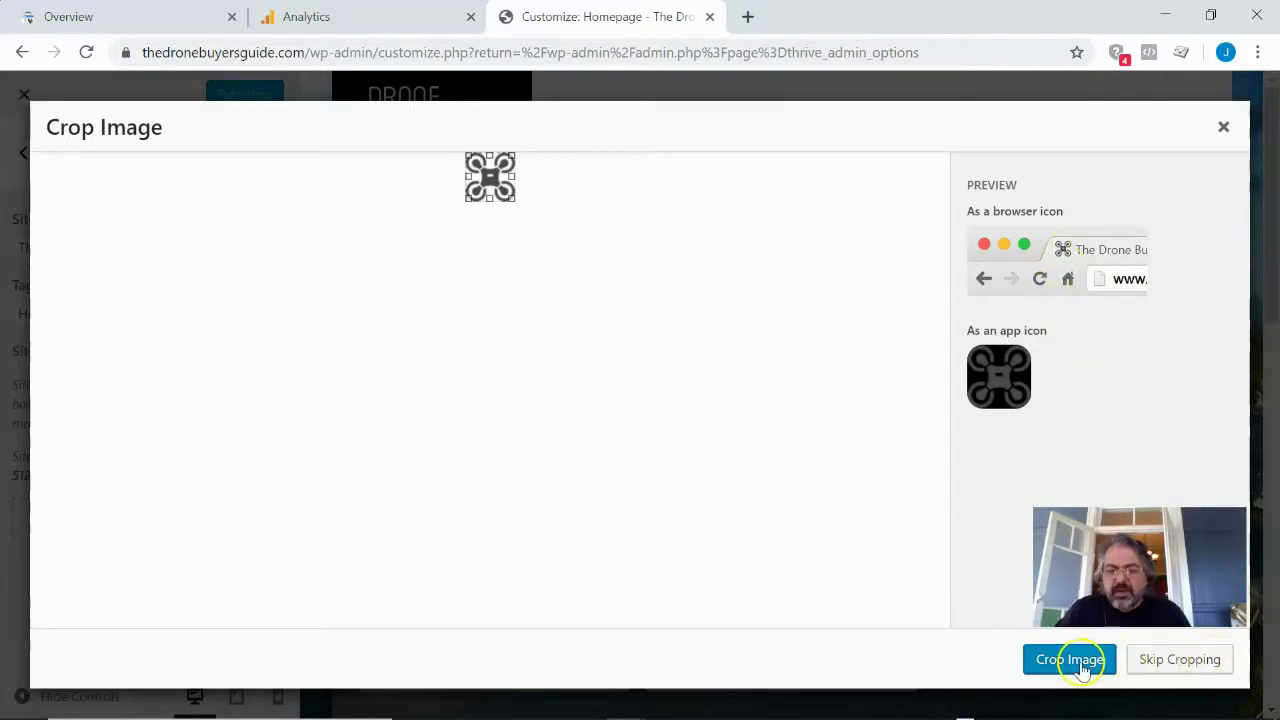
left_click(1163, 664)
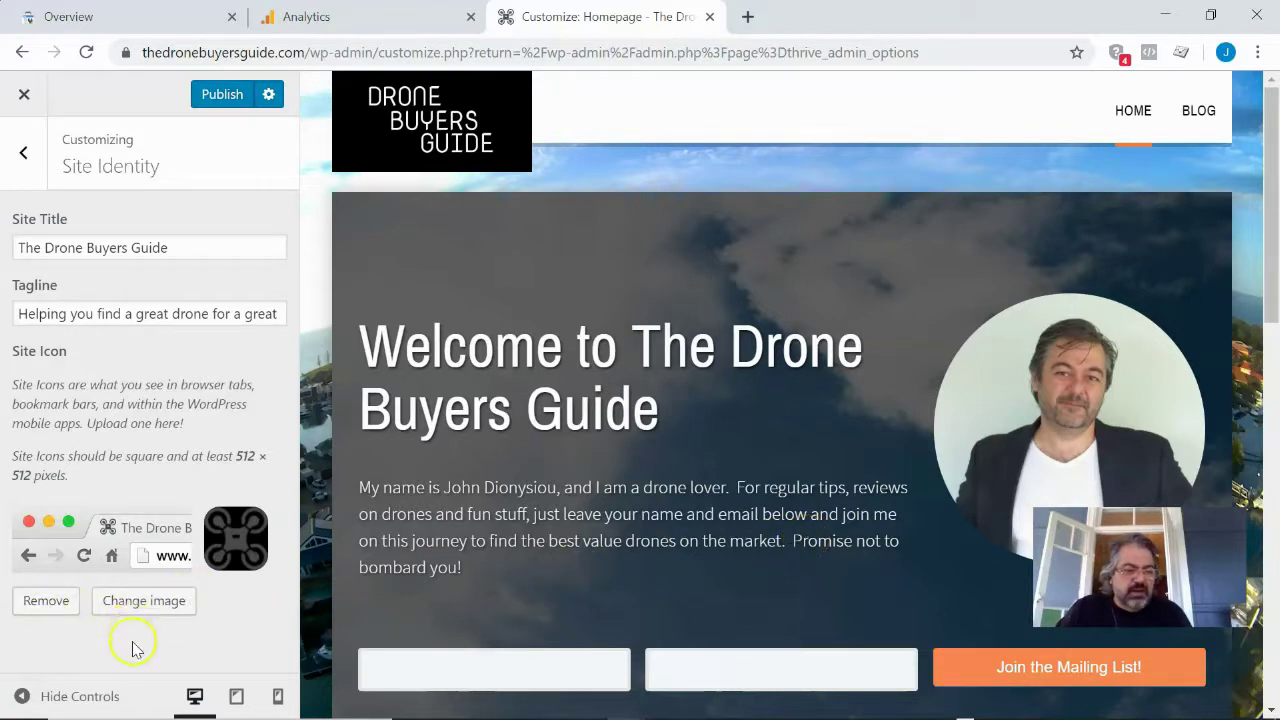
left_click(212, 96)
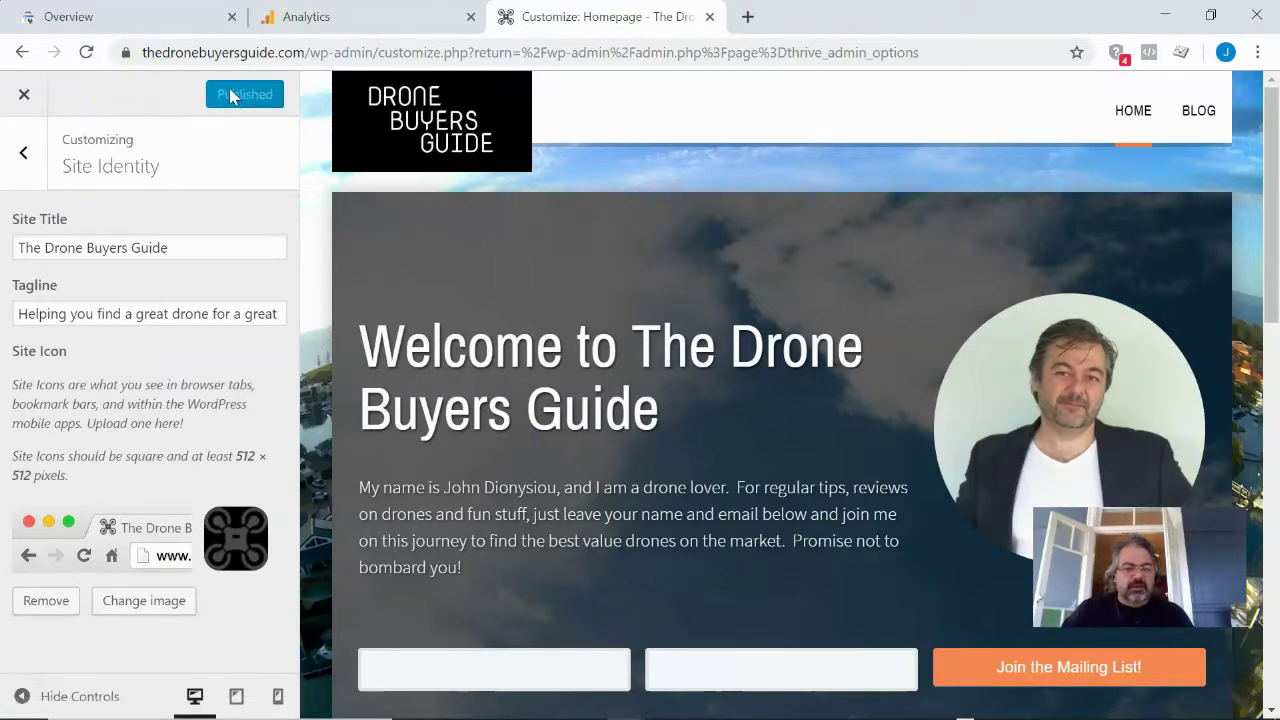
key("ctrl+shift+n")
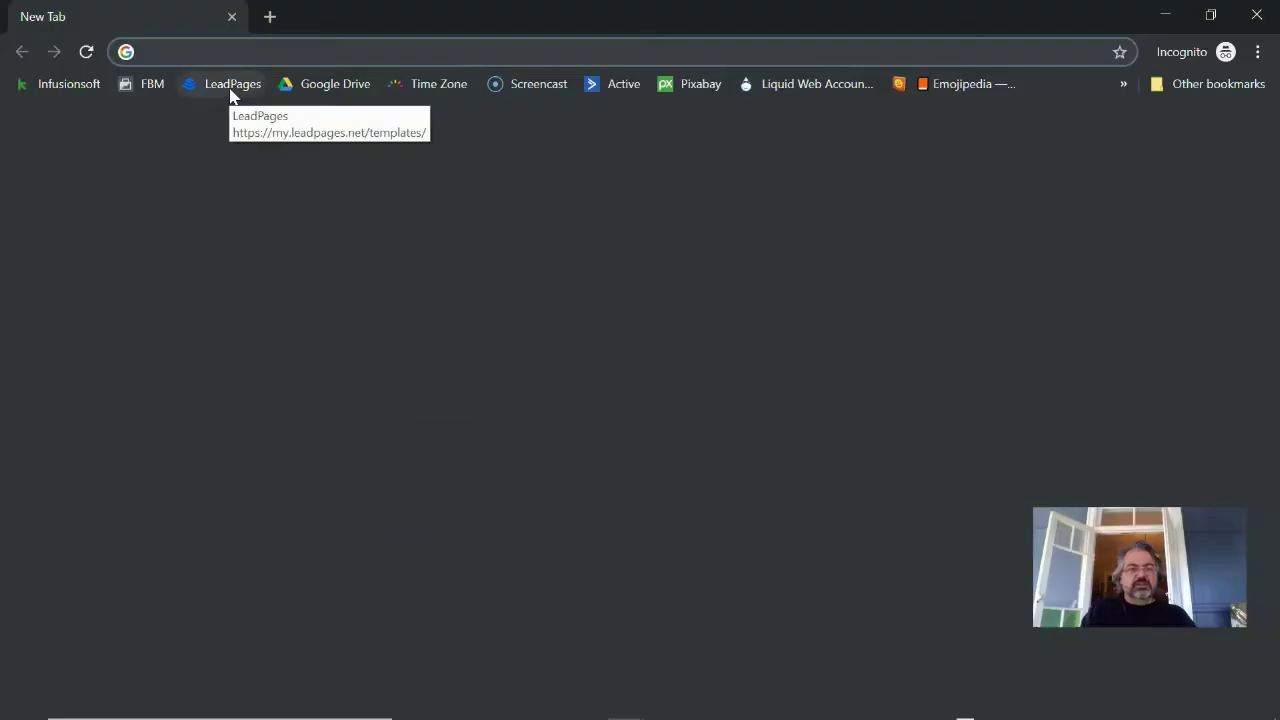
- Load thedronebuyersguide.com in the incognito window and check its tab shows the drone icon
type("thed")
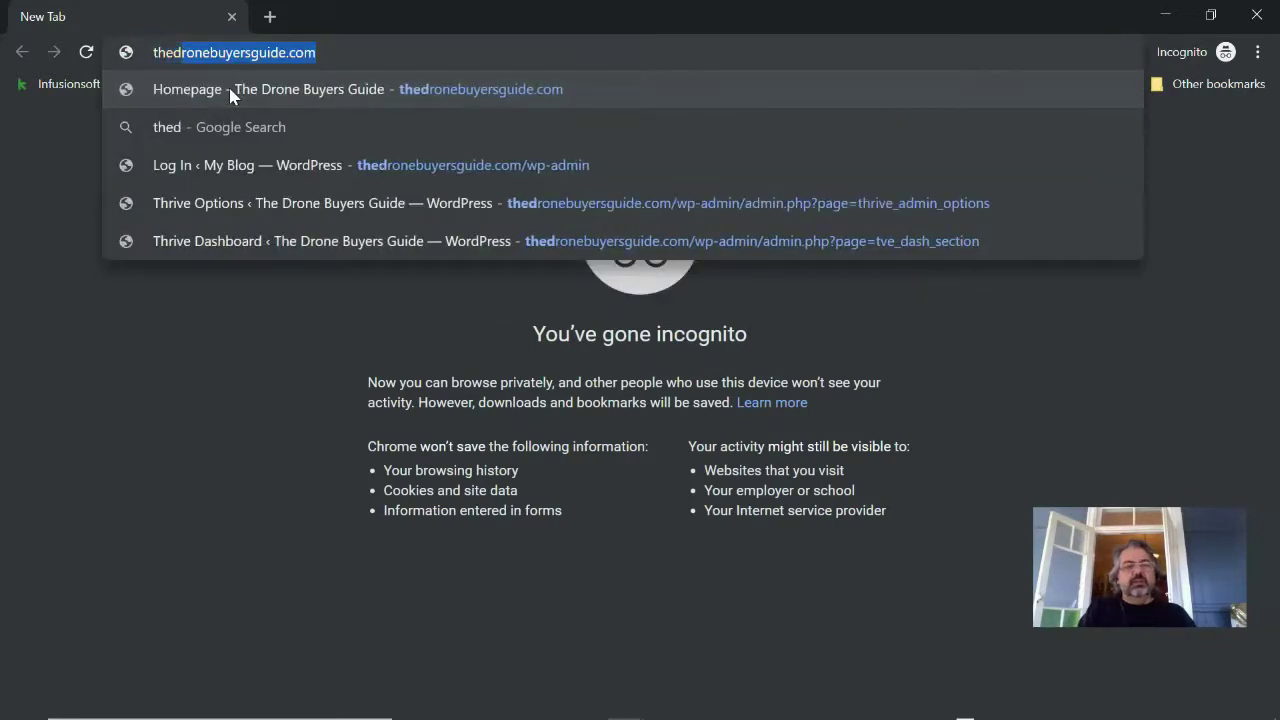
left_click(231, 90)
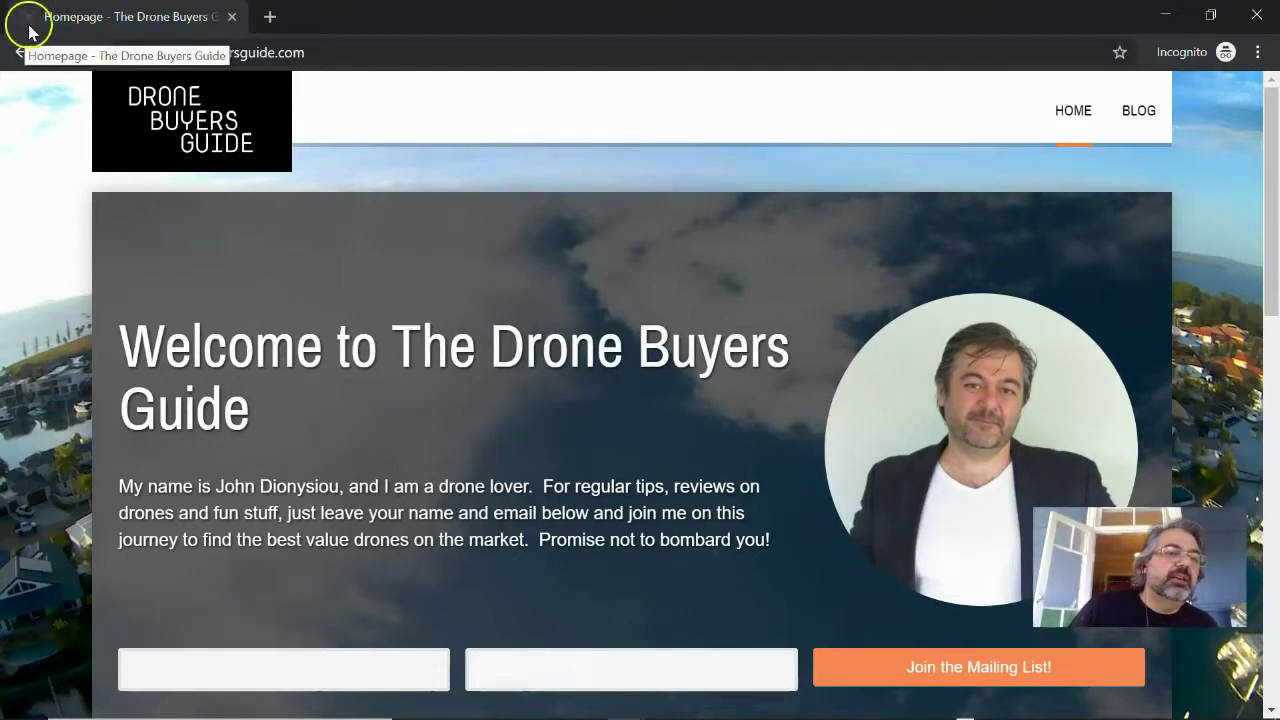
left_click(316, 55)
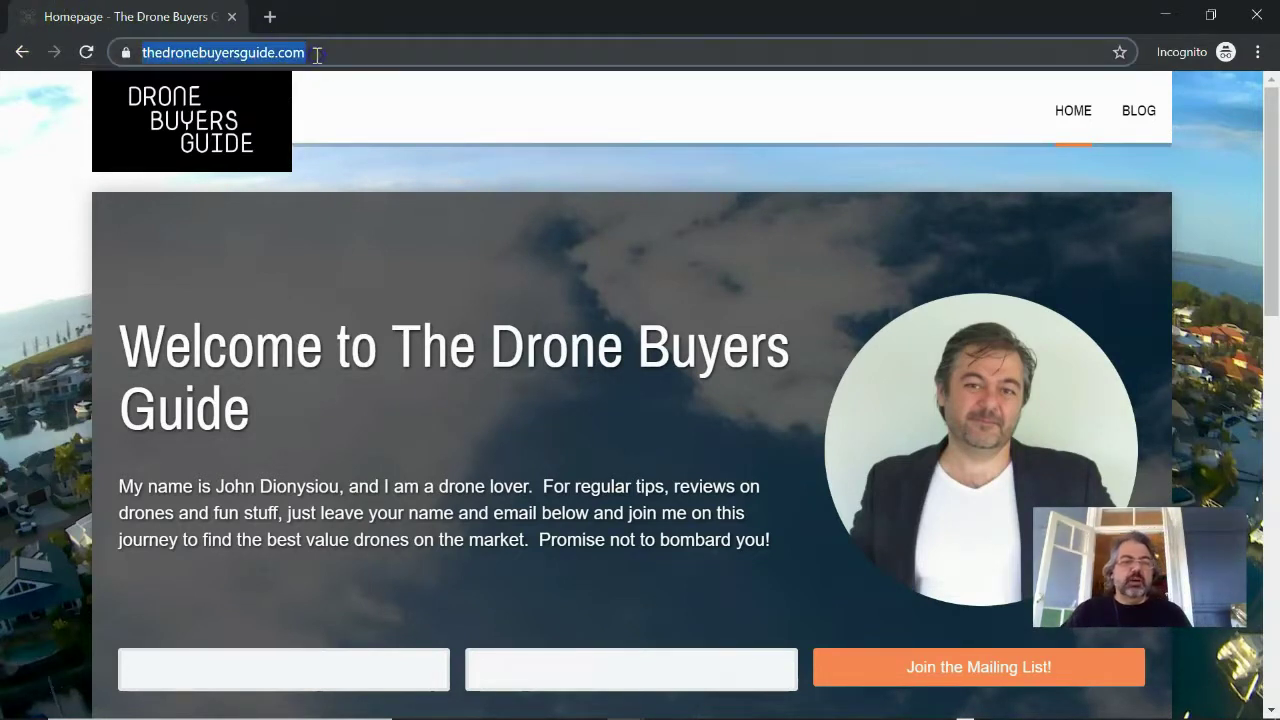